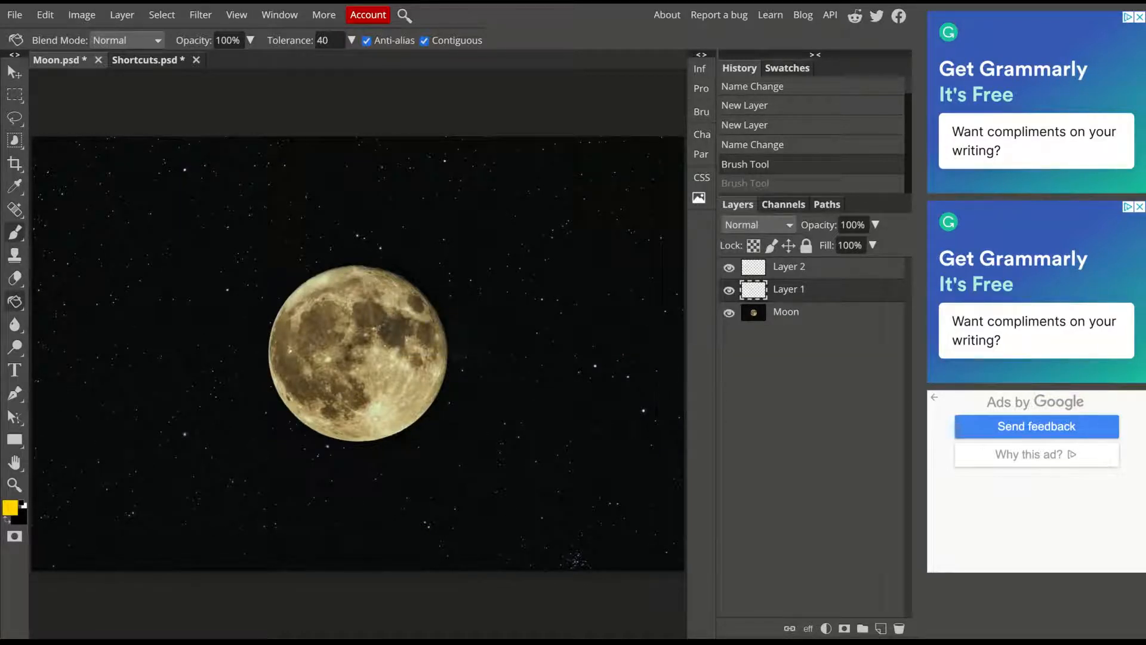
- Cycle through the healing, clone stamp and eraser tools, return to the Brush tool and view its size and hardness settings
key(b)
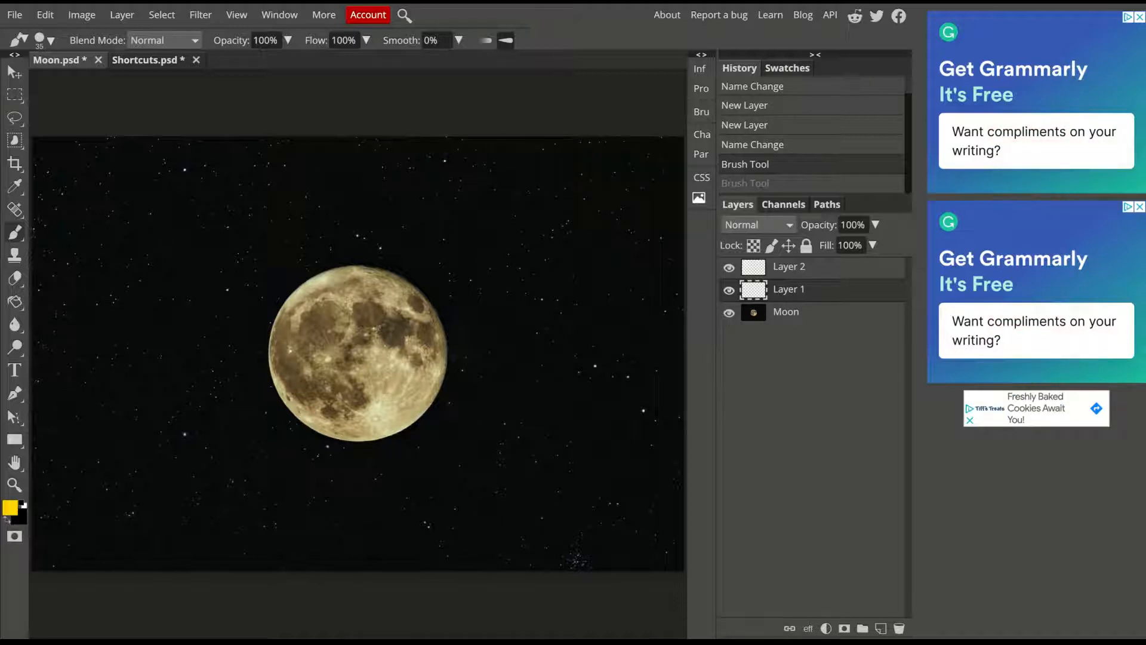
right_click(14, 232)
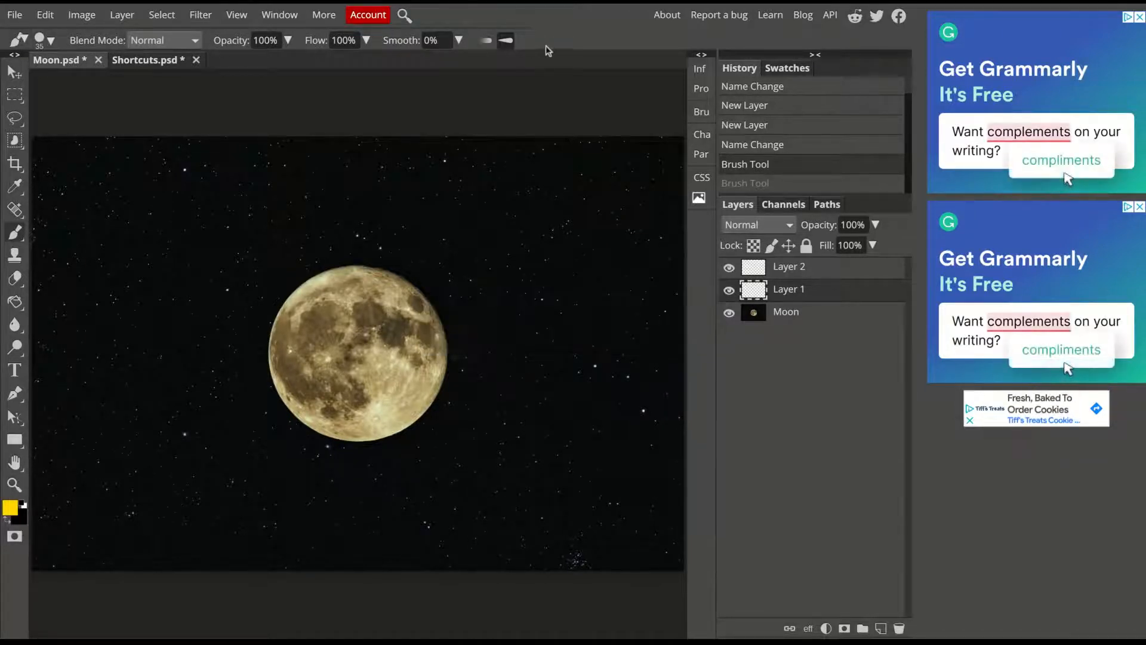
click(16, 210)
click(16, 256)
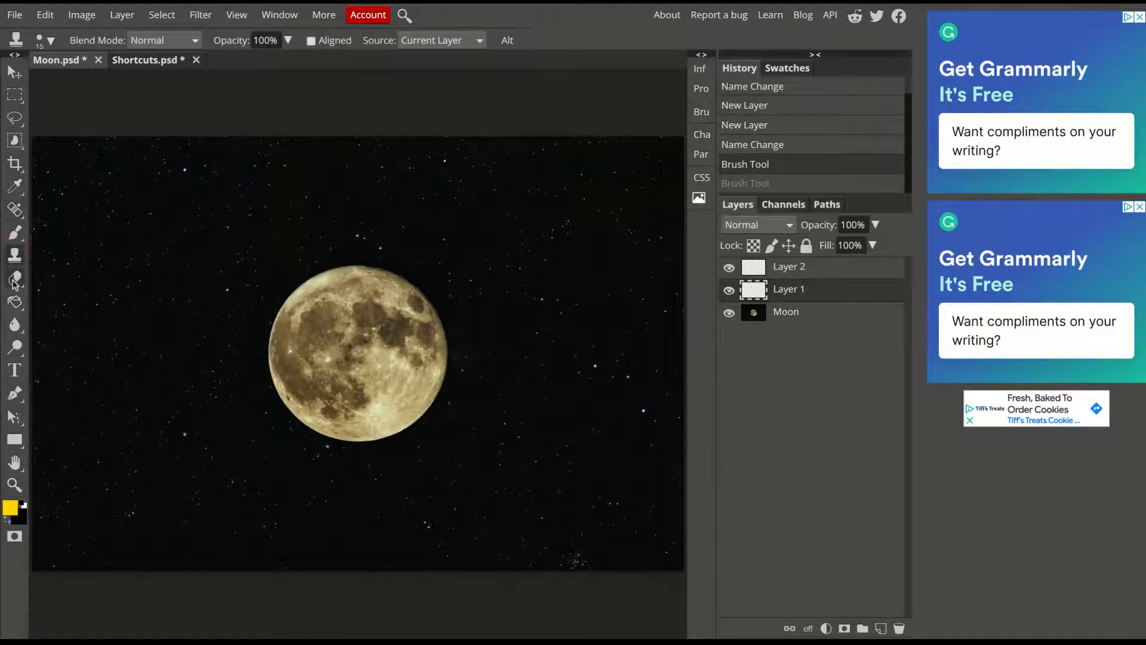
click(15, 279)
click(14, 234)
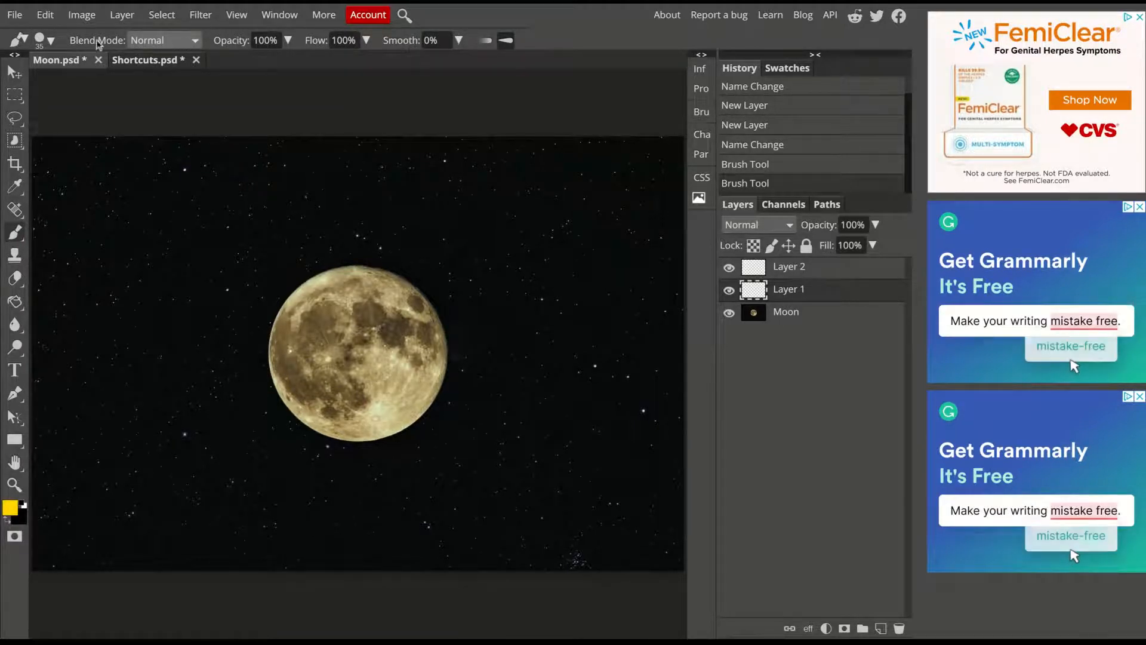
click(43, 40)
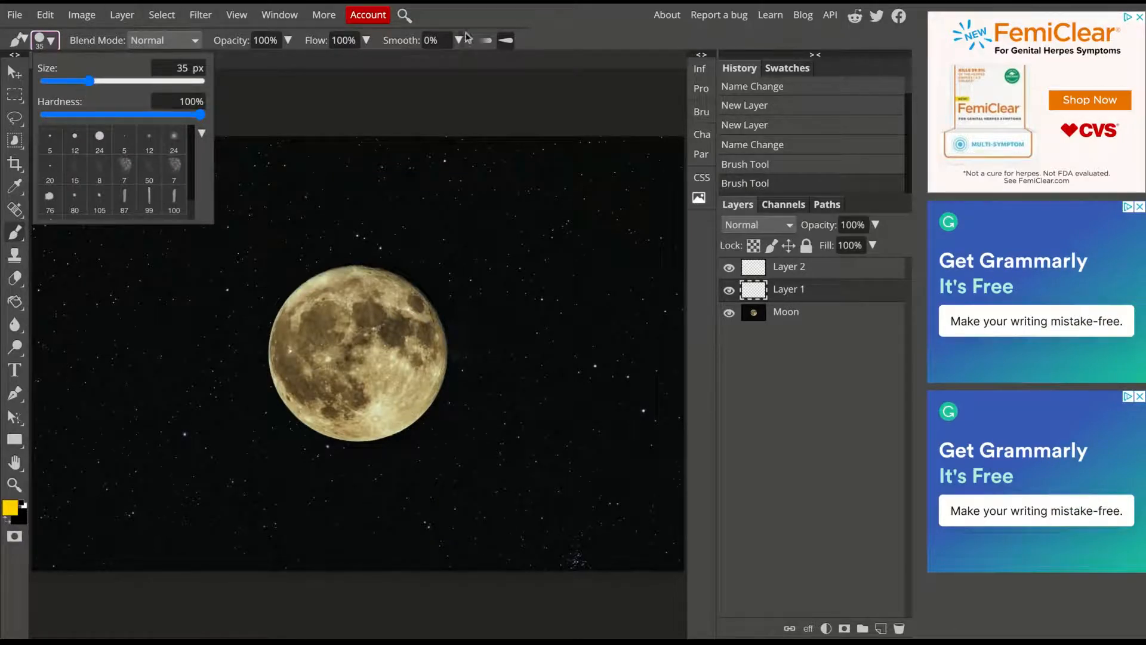
key(Escape)
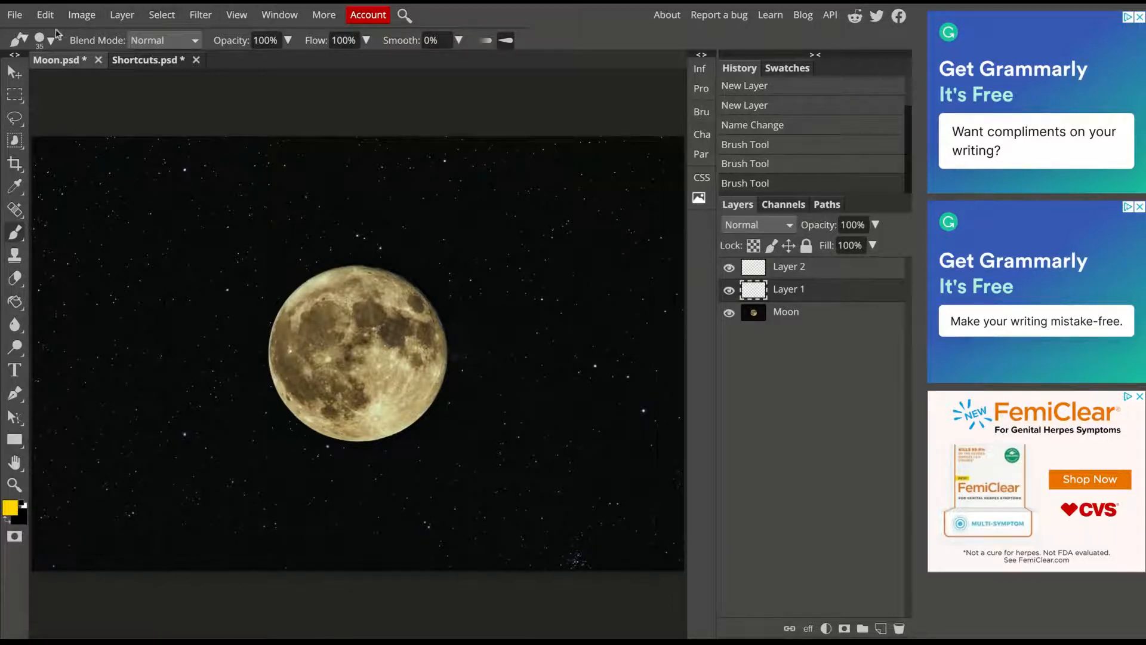
click(16, 16)
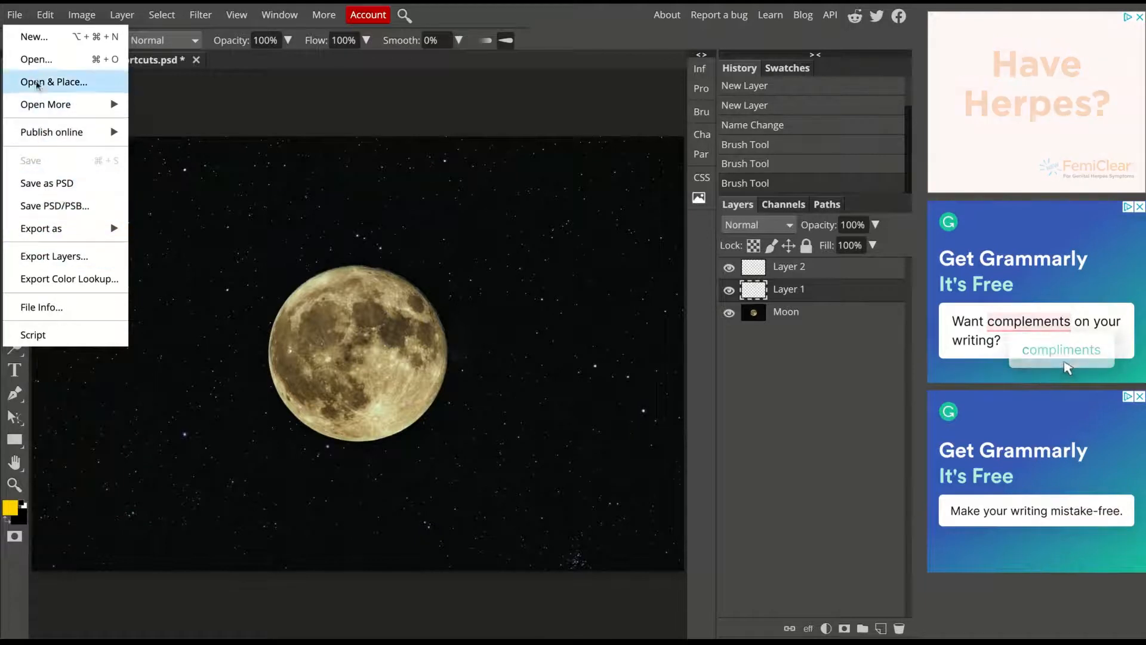
mouse_move(39, 6)
mouse_move(92, 19)
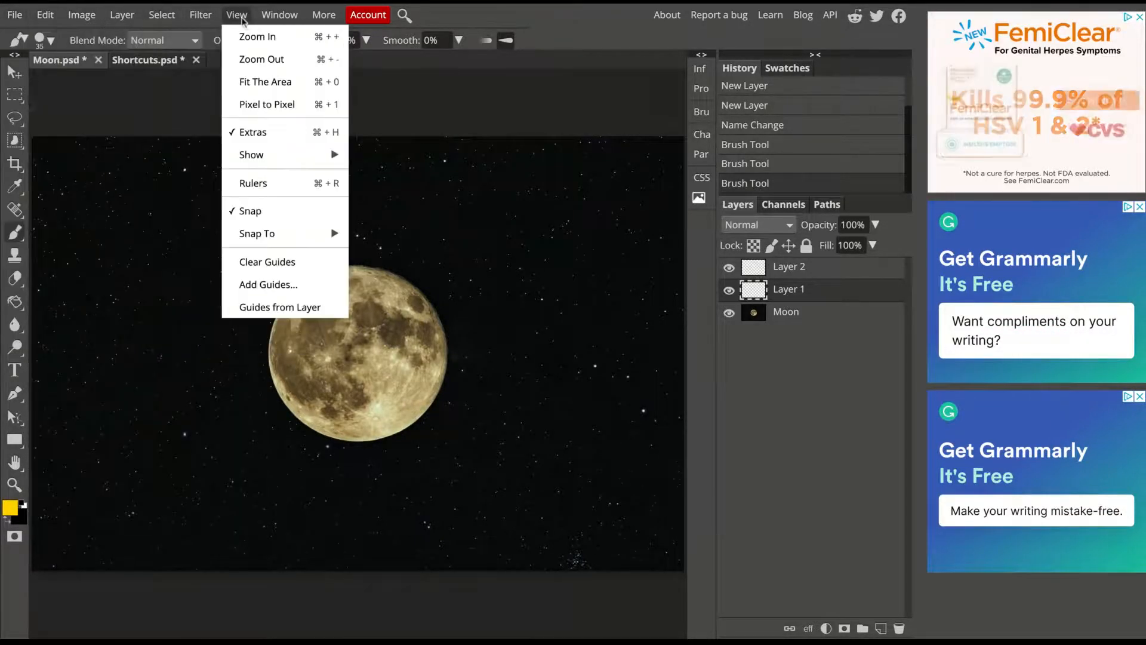
click(333, 21)
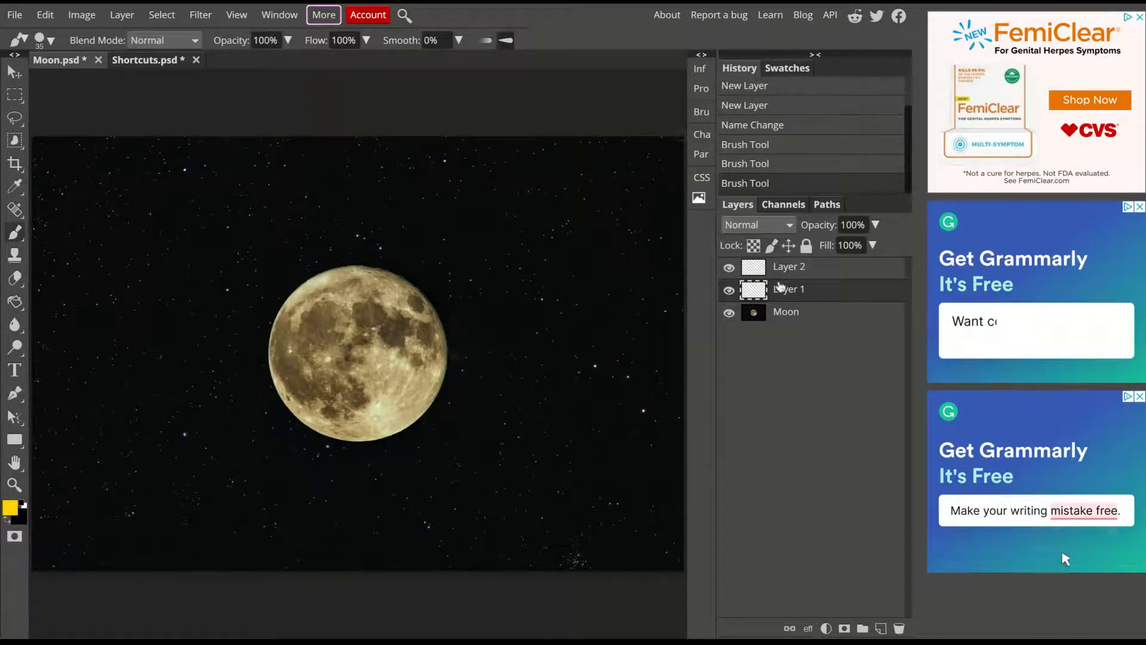
- Collapse and re-expand both side panel columns, including the one with History and Layers
click(816, 55)
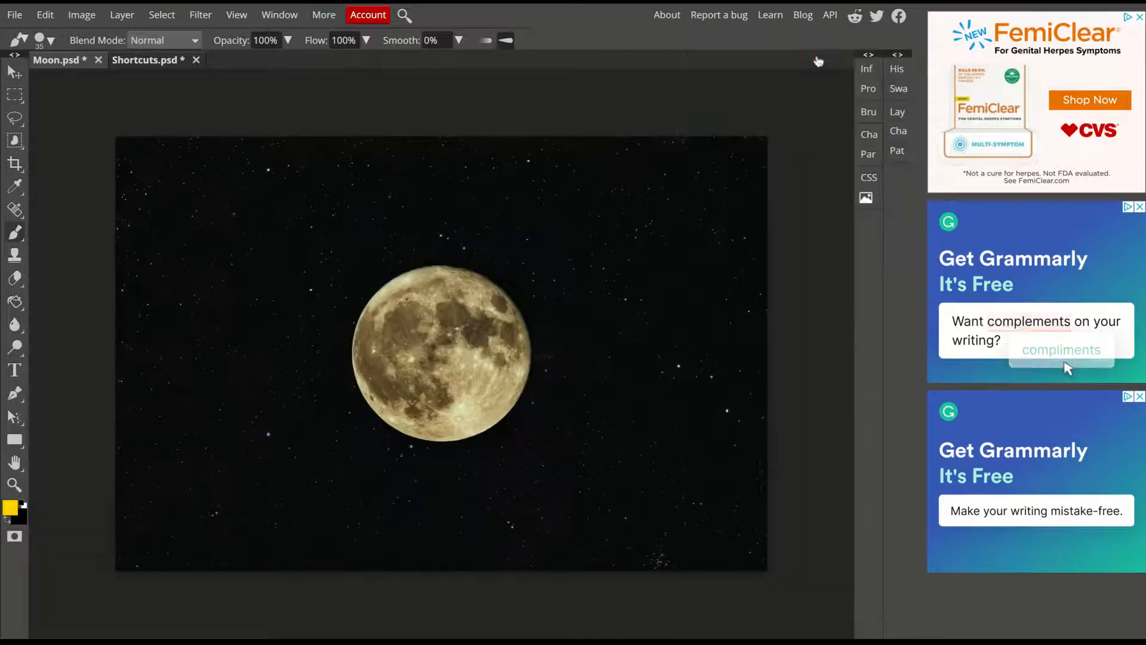
click(901, 55)
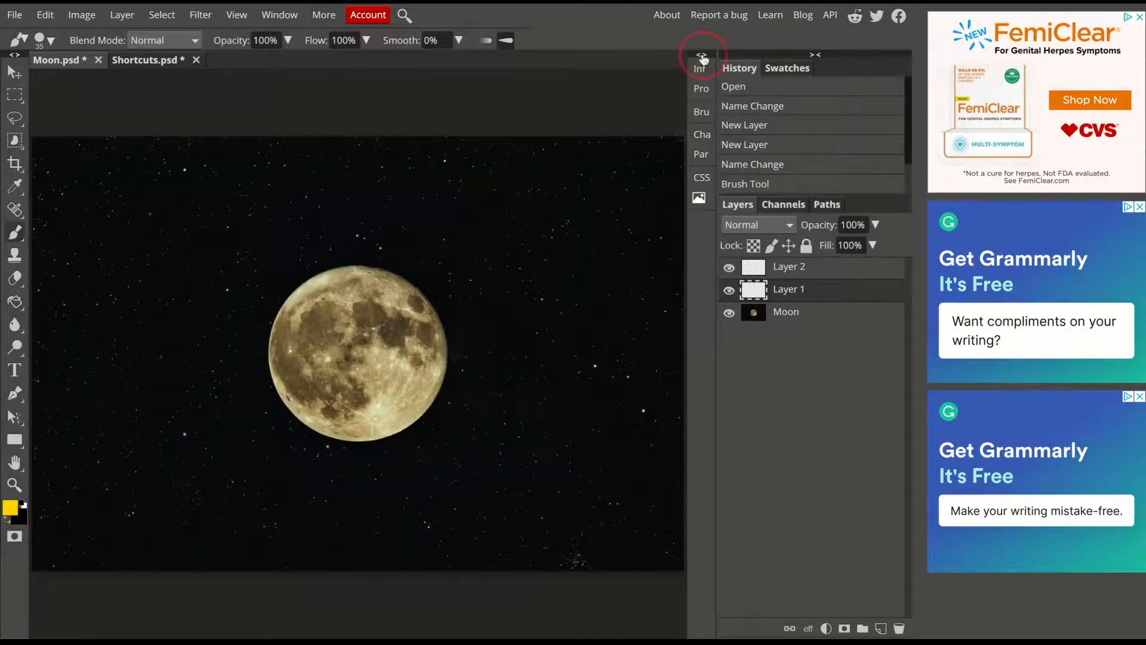
click(702, 55)
click(577, 57)
click(816, 57)
click(900, 59)
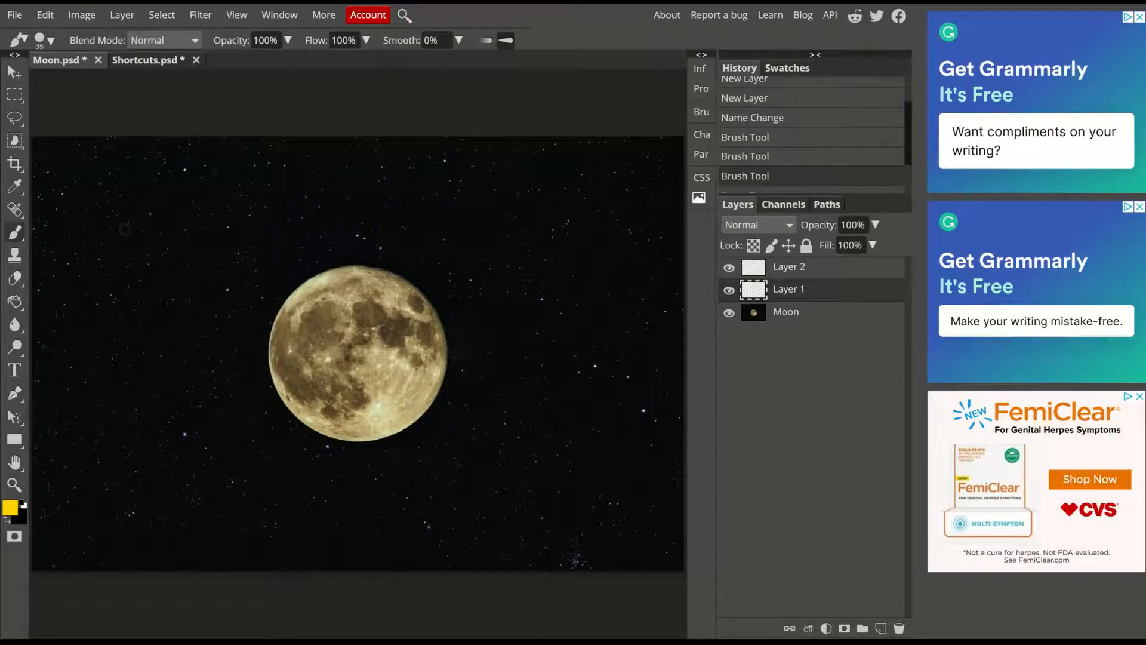
- Paint four separate yellow brush strokes in an arc above the moon on Layer 1
mouse_move(124, 229)
mouse_down()
mouse_move(202, 205)
mouse_move(307, 200)
mouse_move(484, 213)
mouse_up()
drag(541, 235, 619, 260)
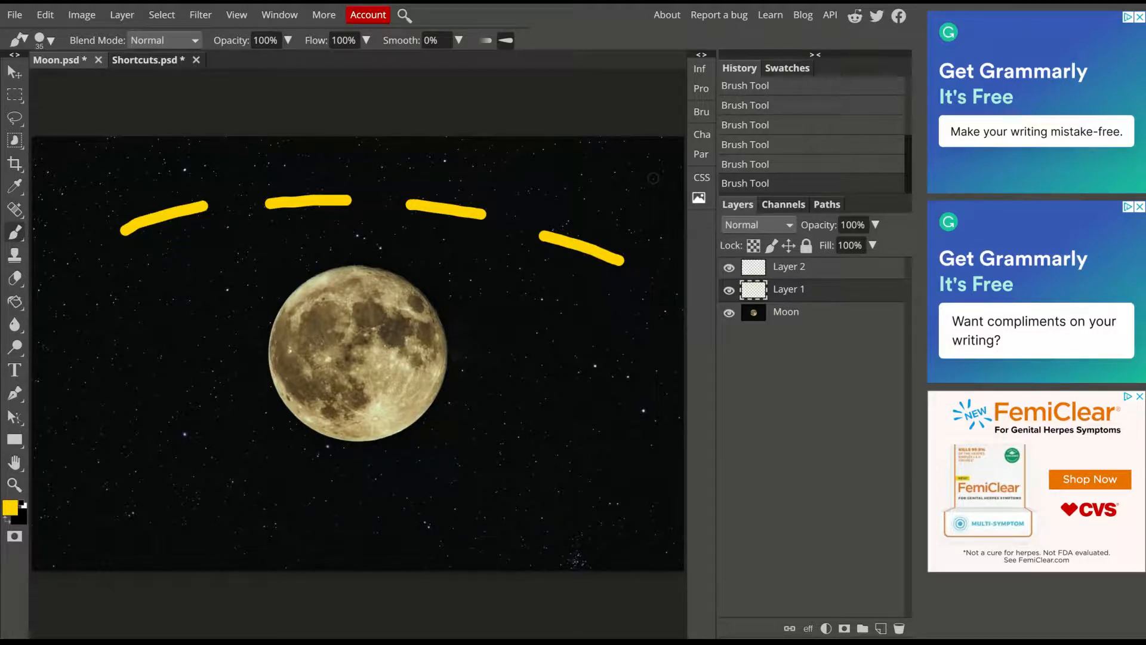
- Step back and forth through the brush stroke history states, finishing on the latest state
click(808, 162)
click(800, 146)
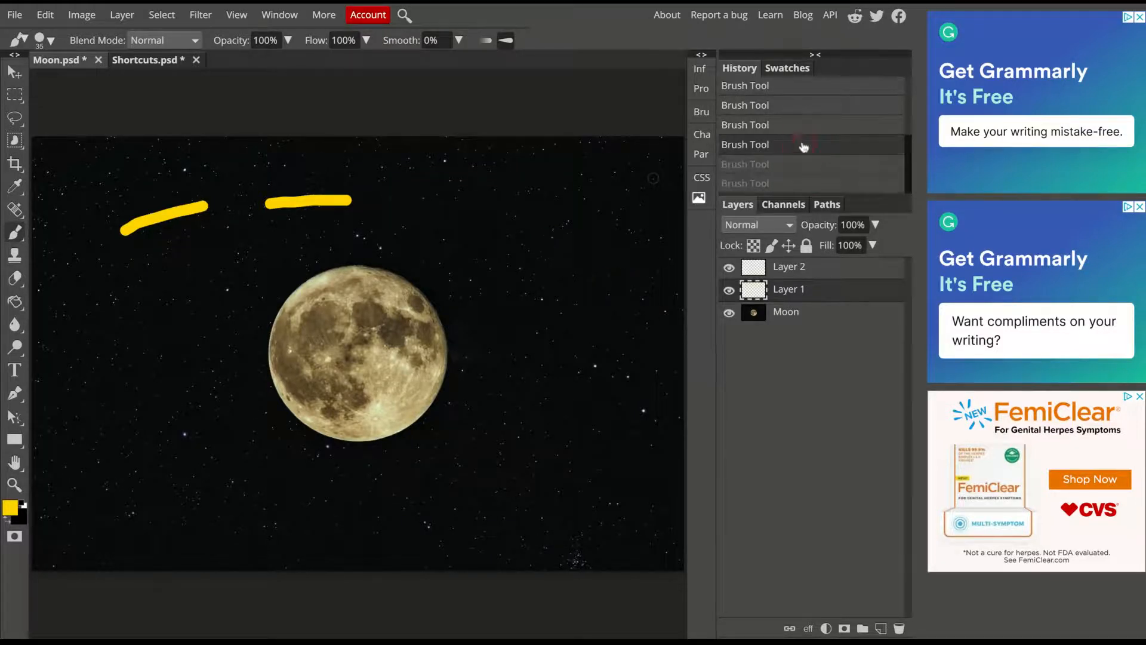
click(798, 123)
click(798, 112)
click(798, 126)
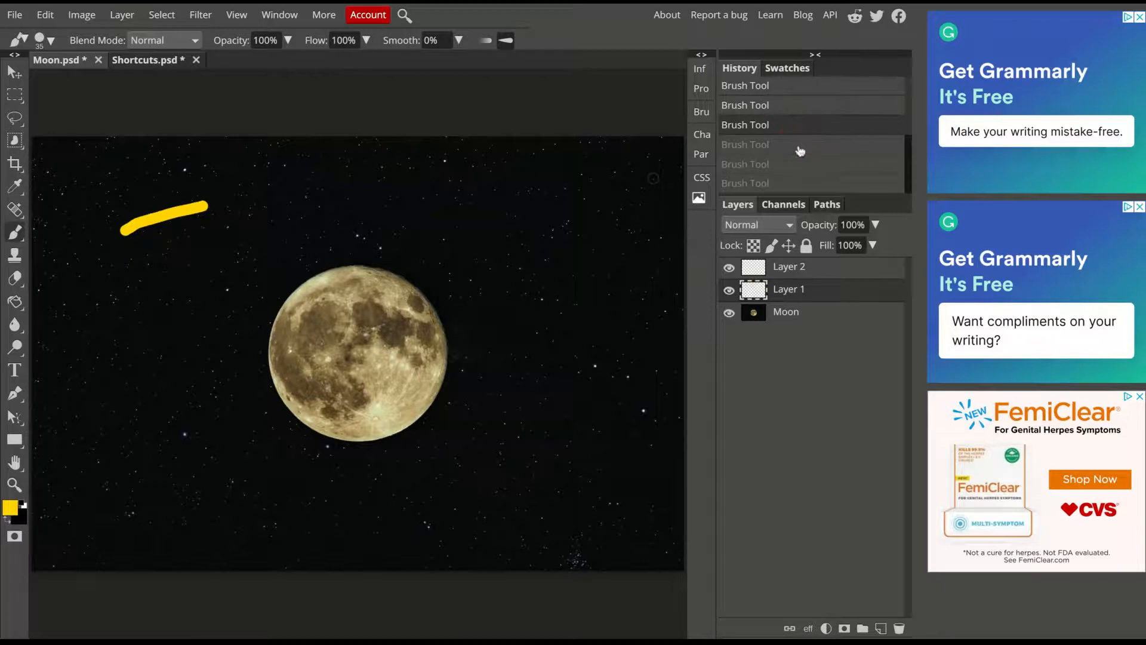
click(800, 148)
click(802, 168)
click(801, 185)
click(794, 106)
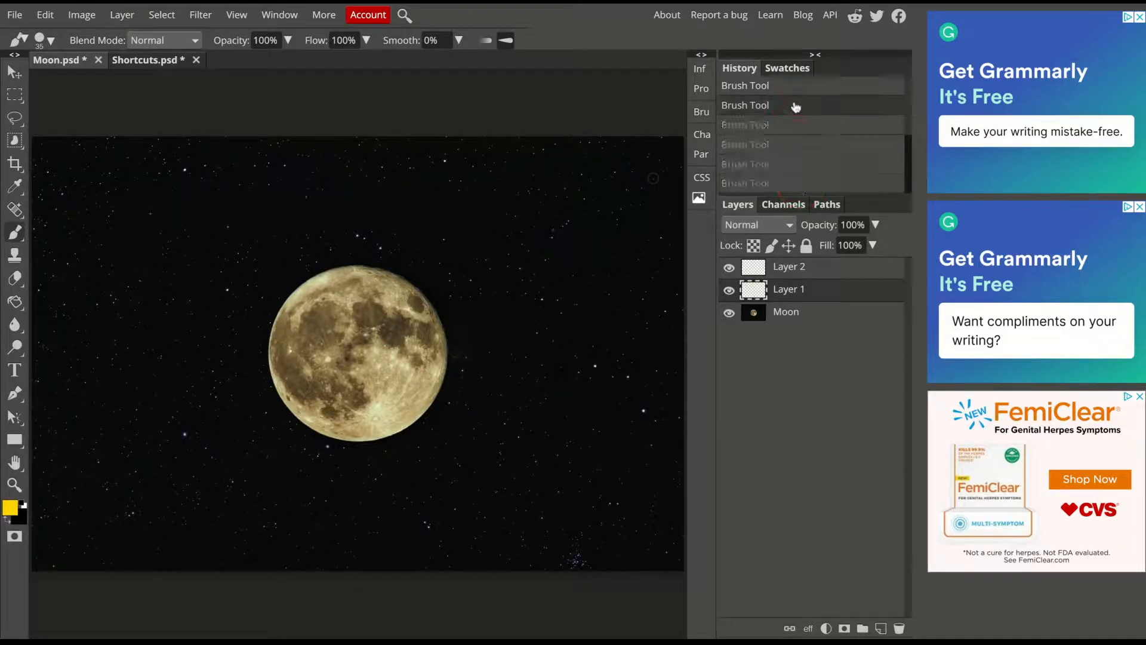
click(806, 183)
click(800, 105)
click(805, 183)
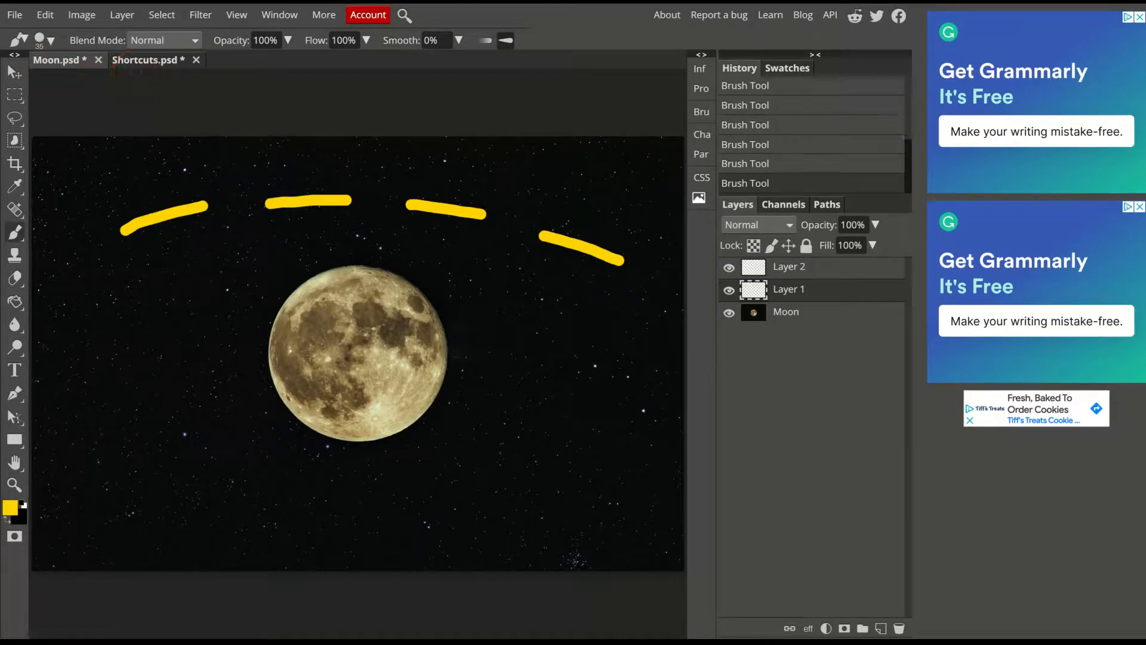
- Open the Moon.psd document's name for editing and accept the name Moon
double_click(63, 60)
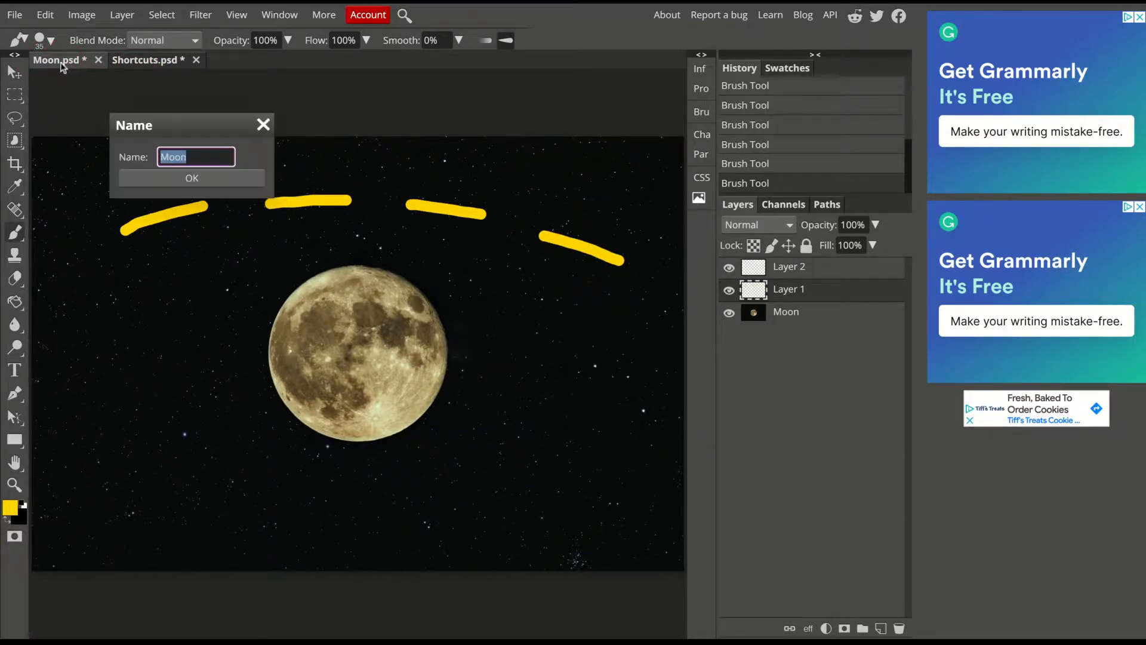
click(191, 157)
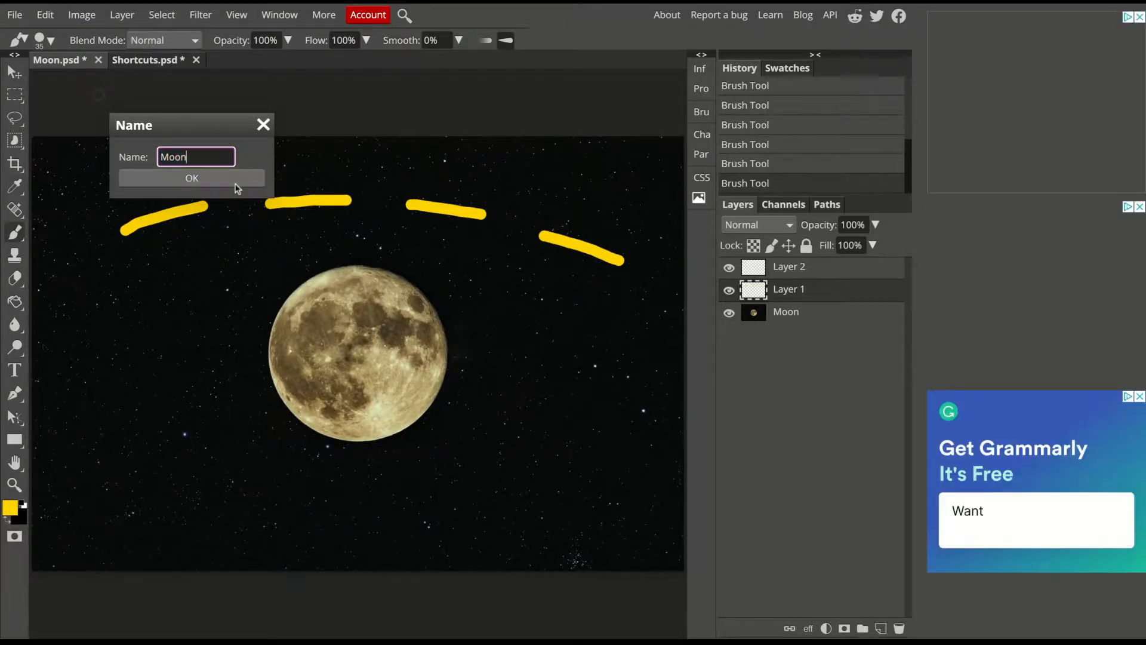
click(235, 182)
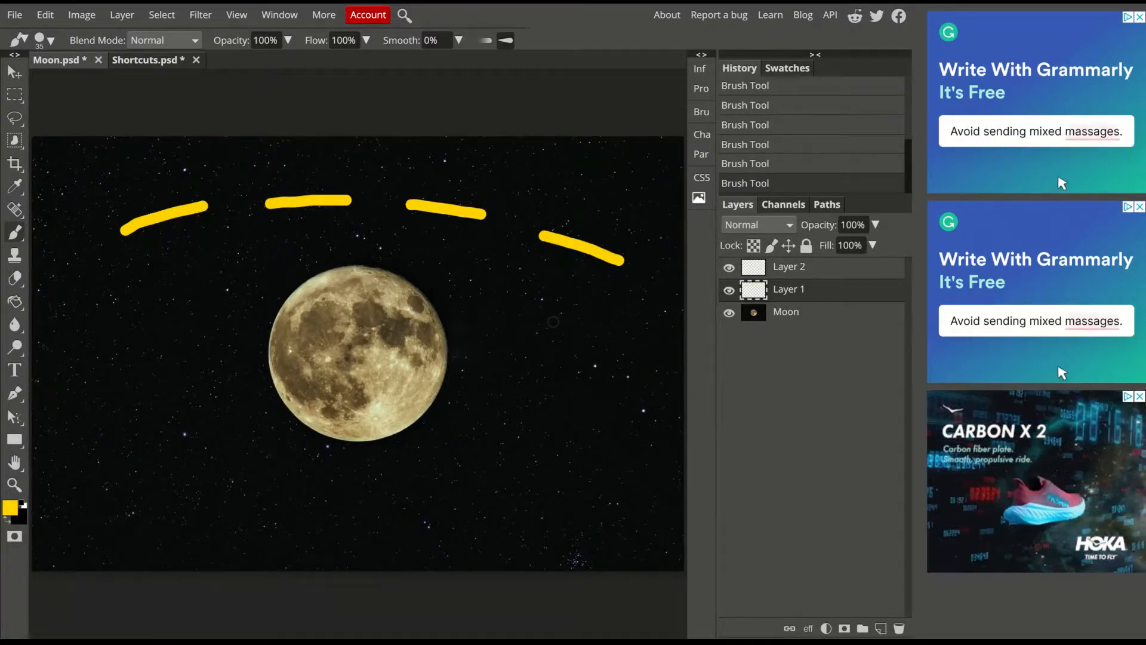
- Switch to the Shortcuts.psd document to view the list of Photopea shortcuts
click(145, 60)
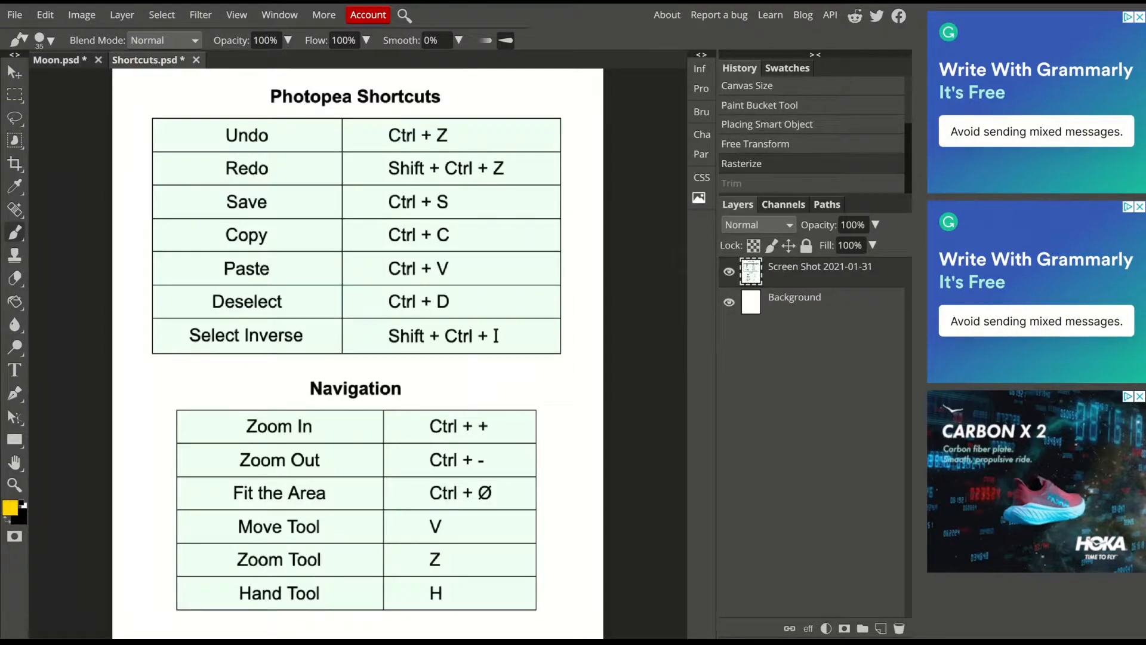